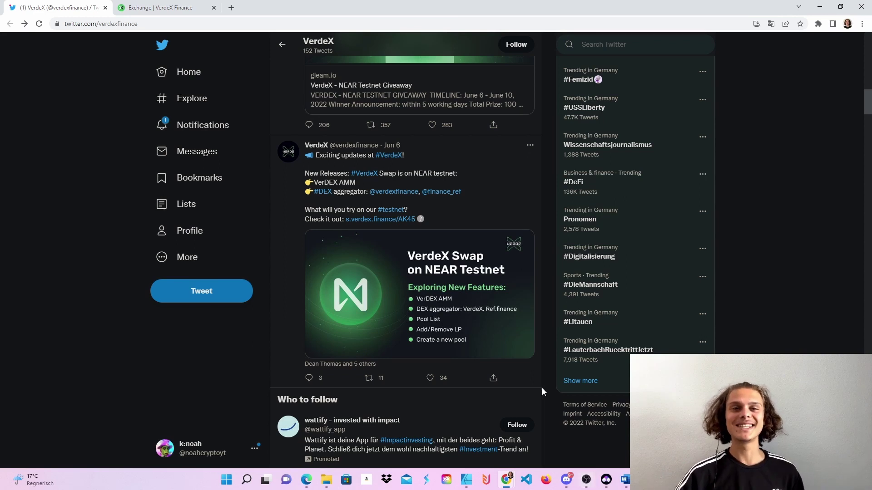
Switch to VerdeX Finance and choose NEAR Wallet as the wallet to connect
click(159, 9)
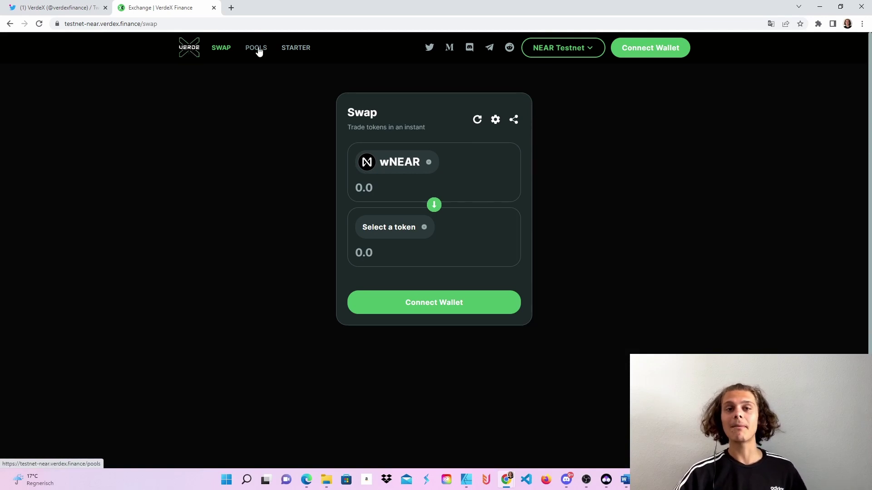
click(677, 54)
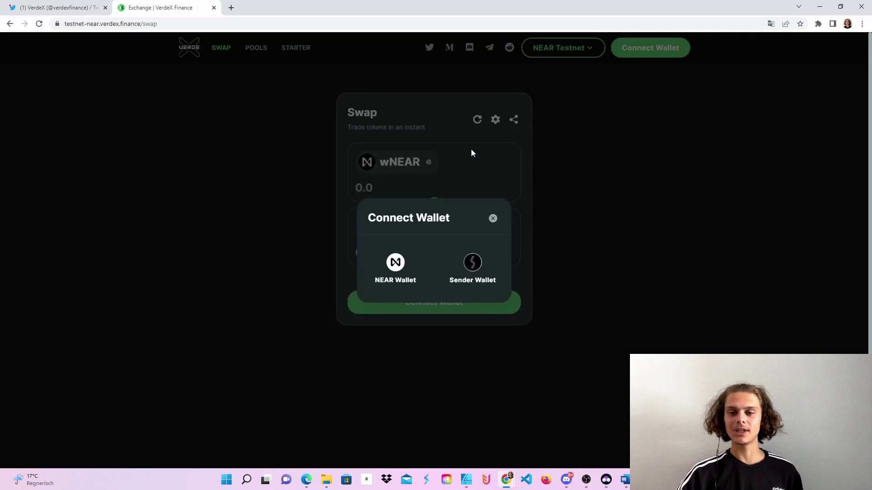
click(395, 263)
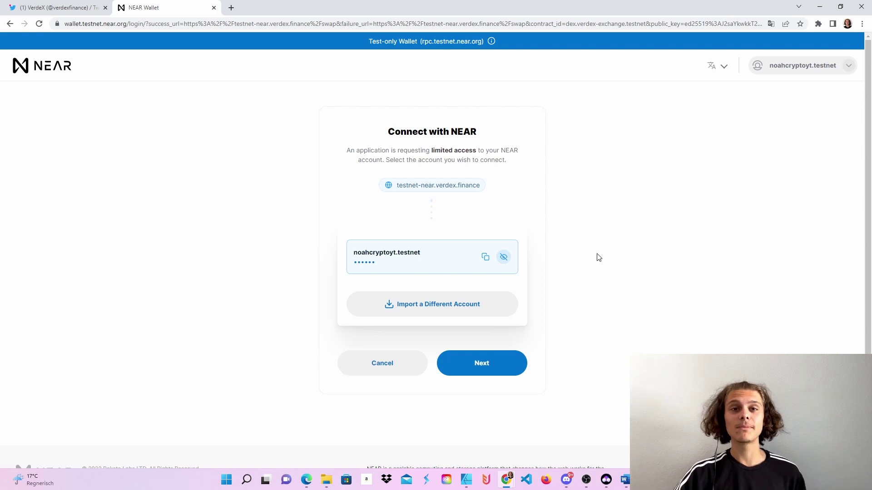
Review the permissions and connect the testnet account to testnet-near.verdex.finance
click(486, 365)
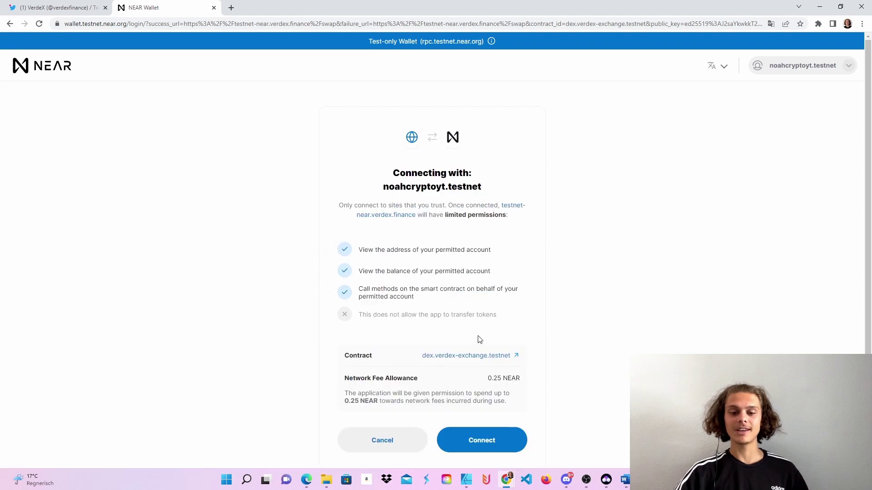
click(485, 443)
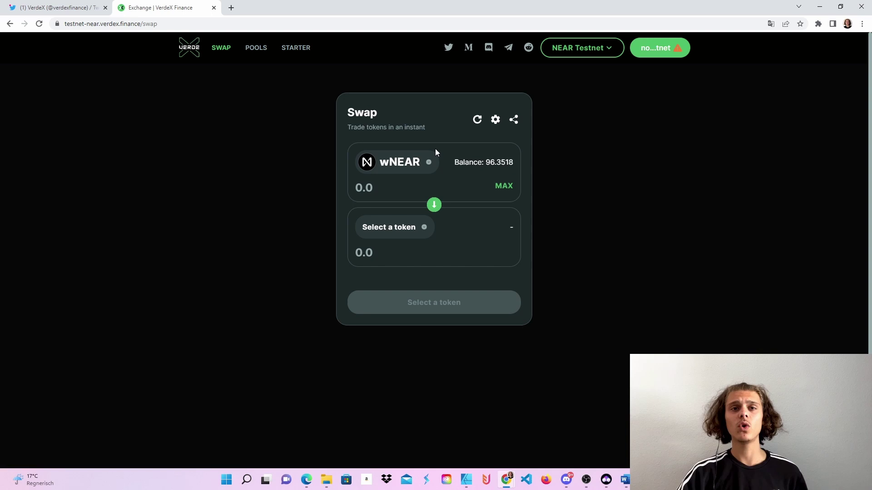
Use Convert NEAR ↔ wNEAR to wrap 20 NEAR into 20 wNEAR
click(409, 166)
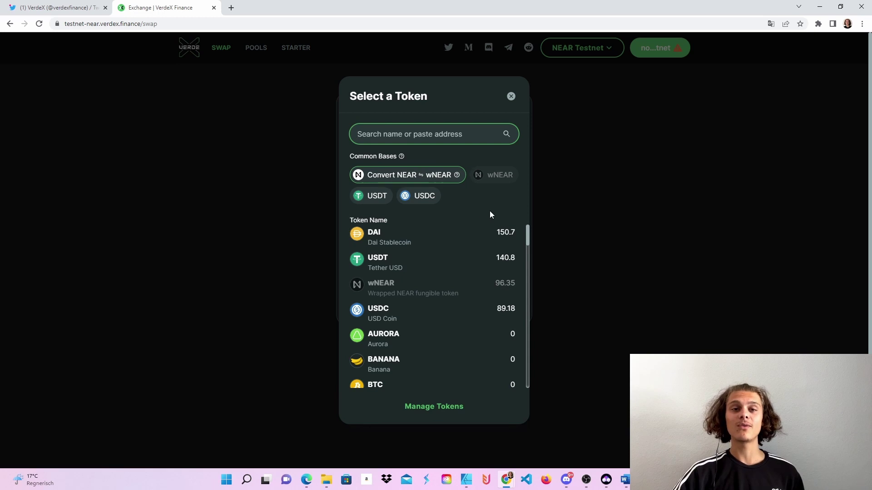
click(430, 175)
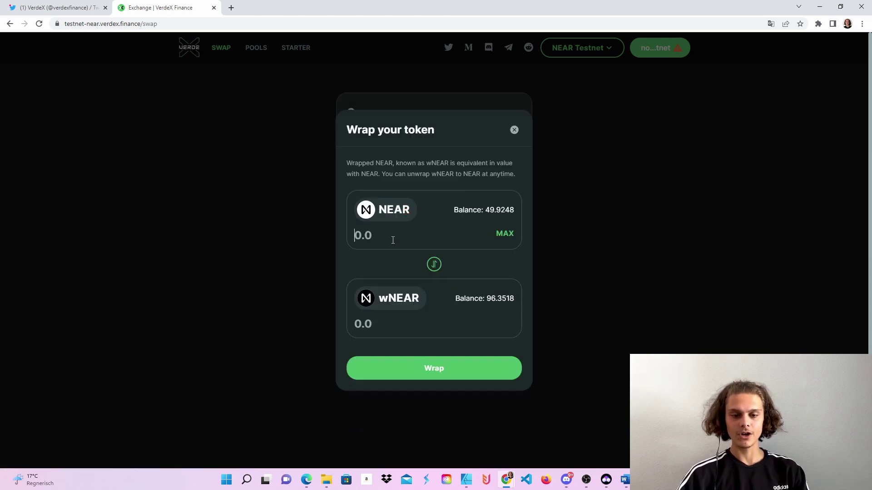
text(20)
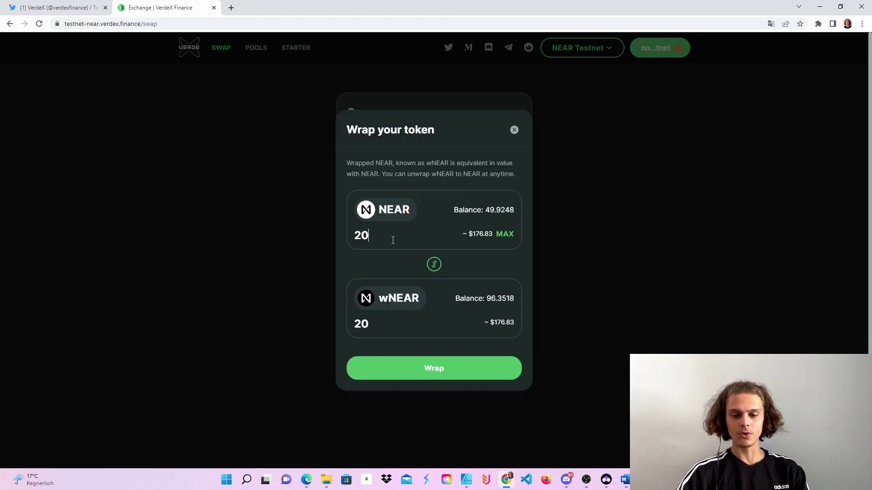
click(455, 367)
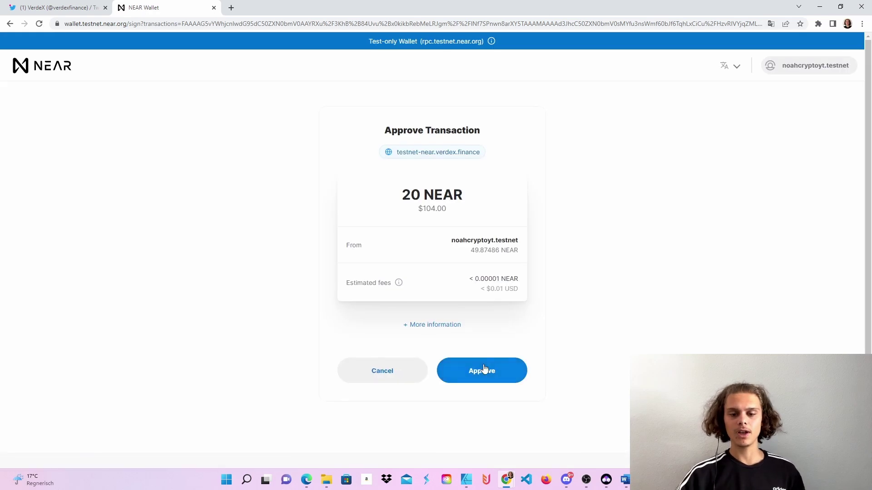
Approve the 20 NEAR wrap transaction in NEAR Wallet
click(484, 369)
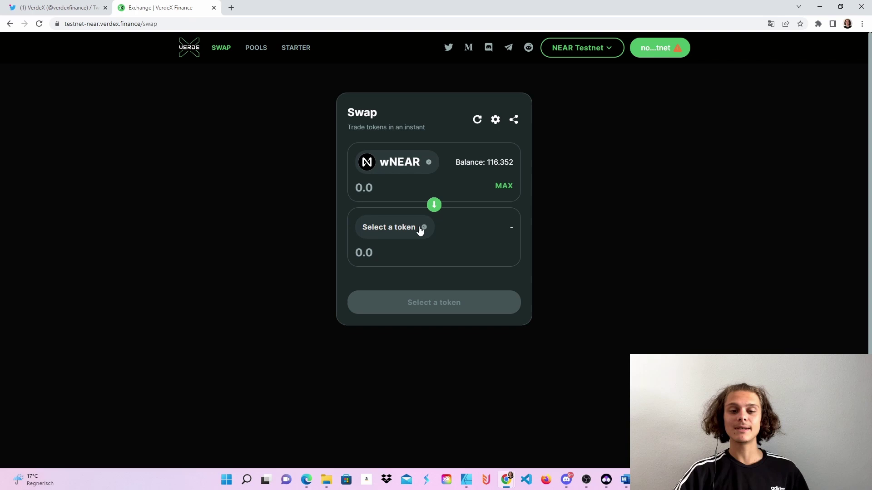
click(253, 49)
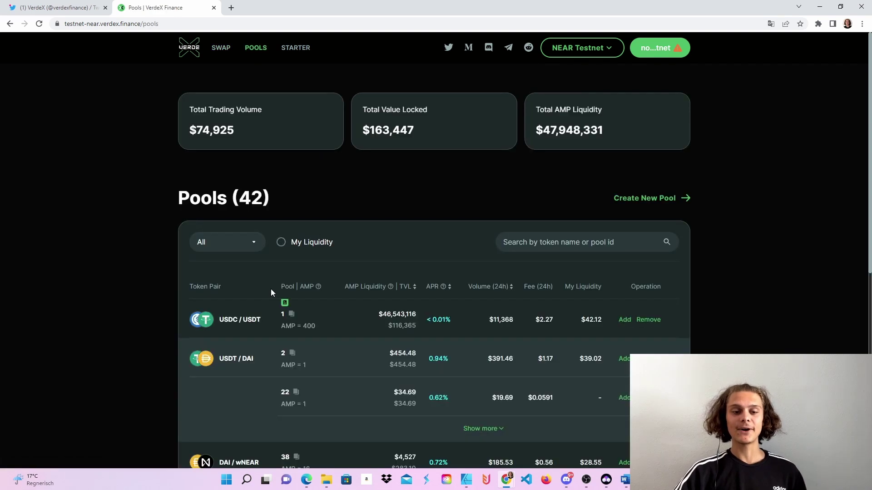
scroll(401, 233, down, 1)
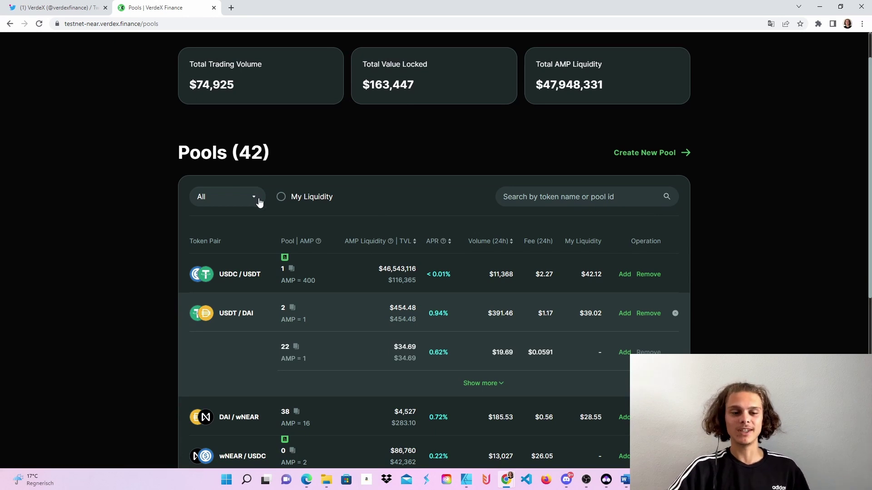
click(259, 202)
click(220, 222)
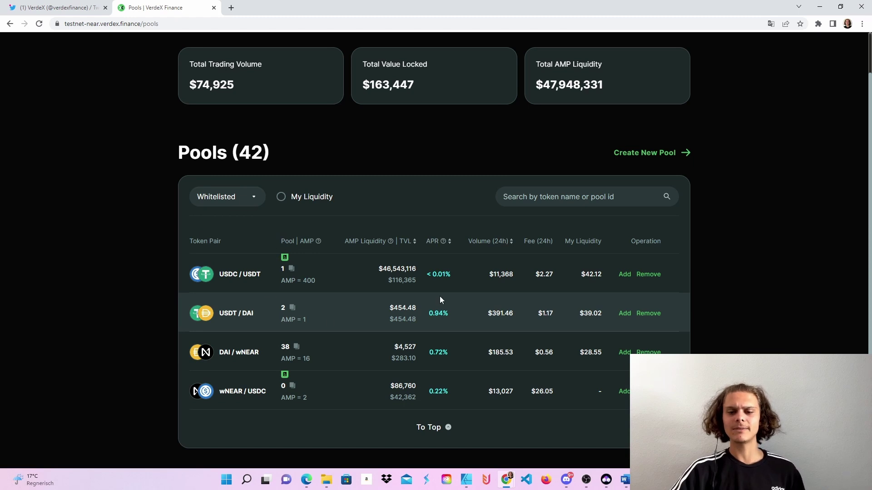
click(255, 200)
click(216, 219)
scroll(391, 342, down, 12)
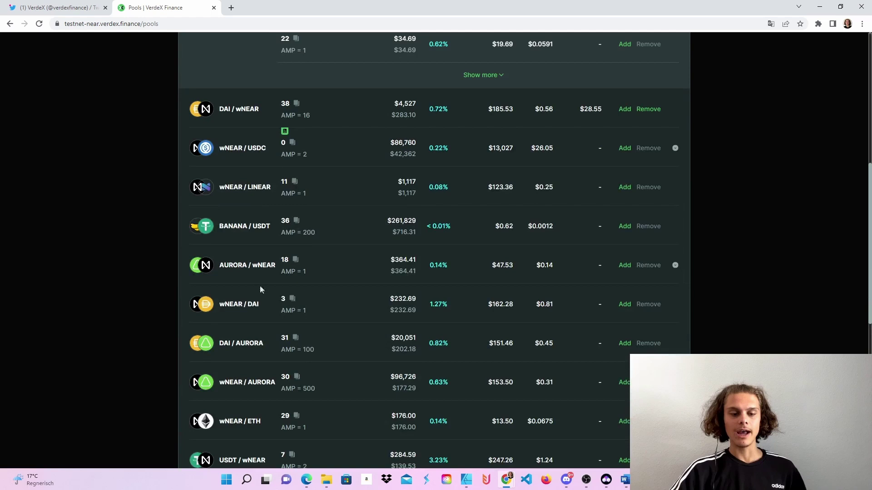
scroll(341, 229, up, 3)
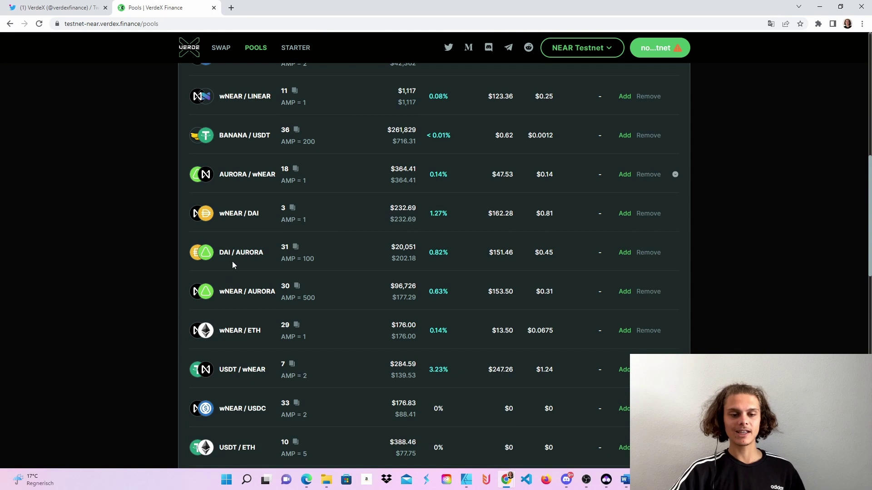
click(221, 48)
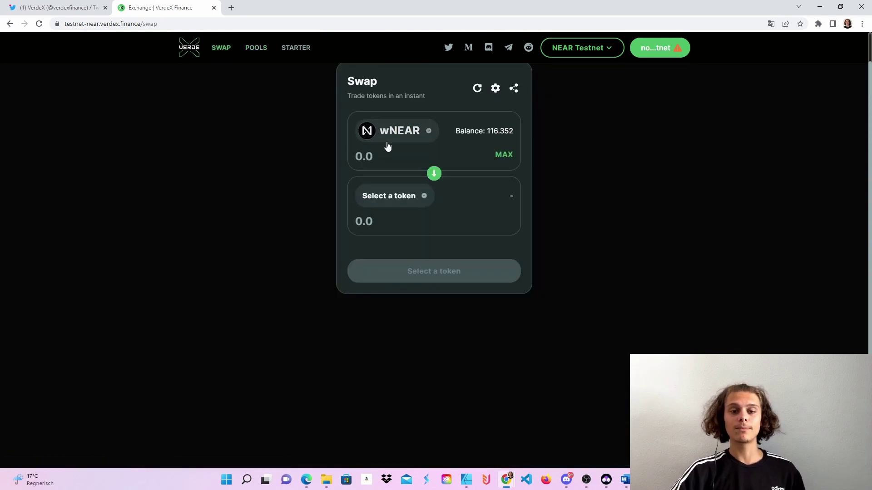
Pick AURORA as the receive token and confirm a 20 wNEAR to 2.57504 AURORA swap
click(392, 199)
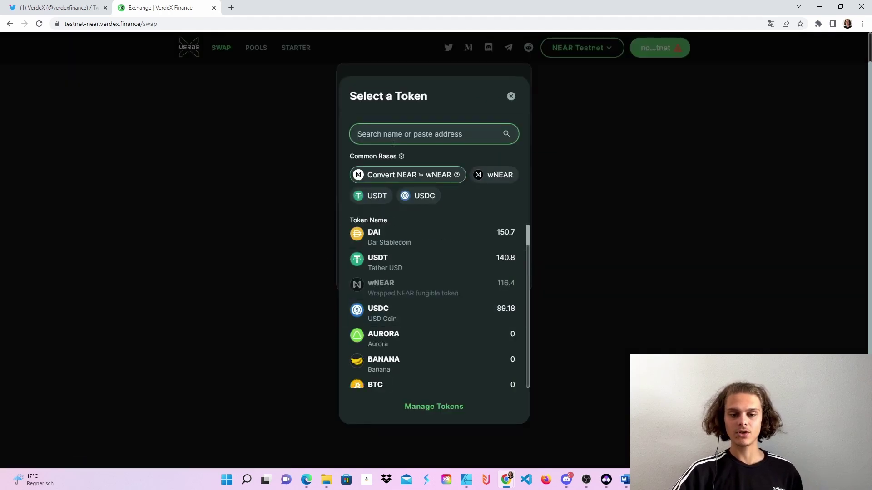
text(aur)
click(384, 236)
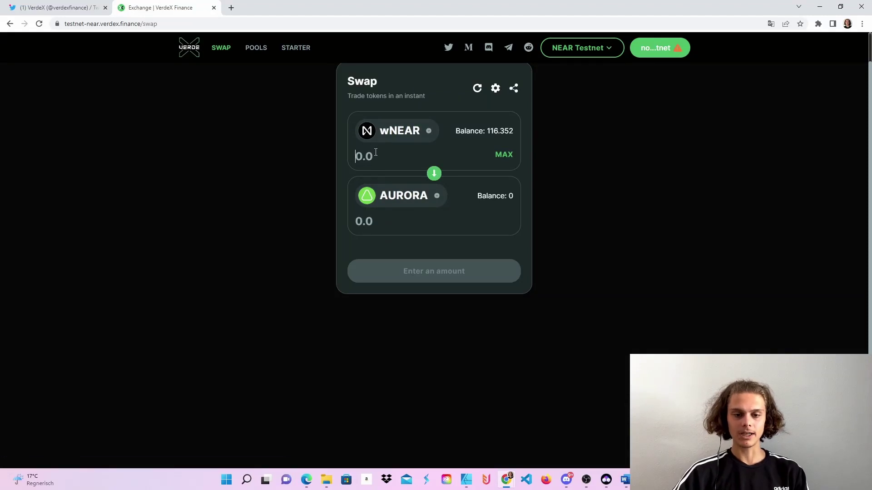
text(20)
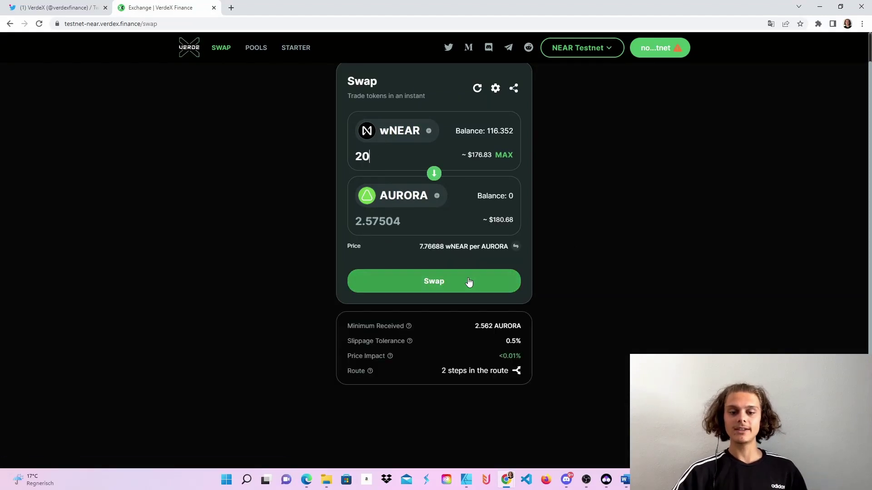
click(469, 282)
click(451, 345)
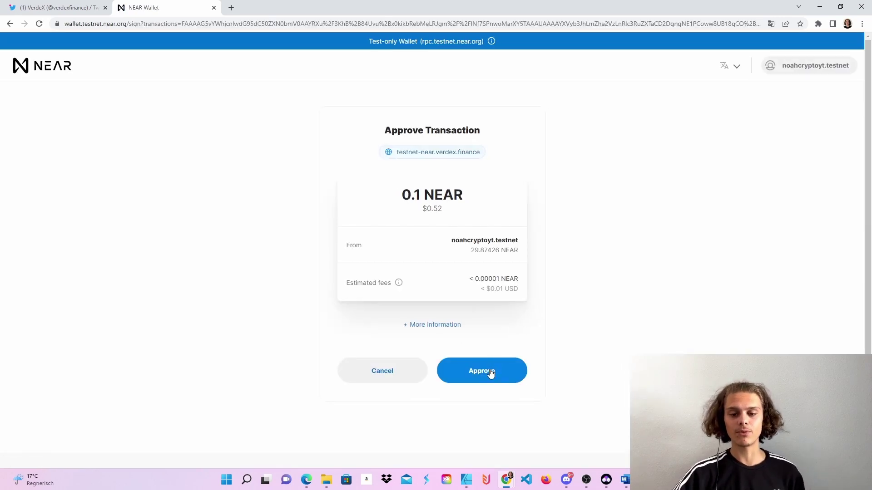
Approve the 0.1 NEAR swap transaction in NEAR Wallet
click(489, 371)
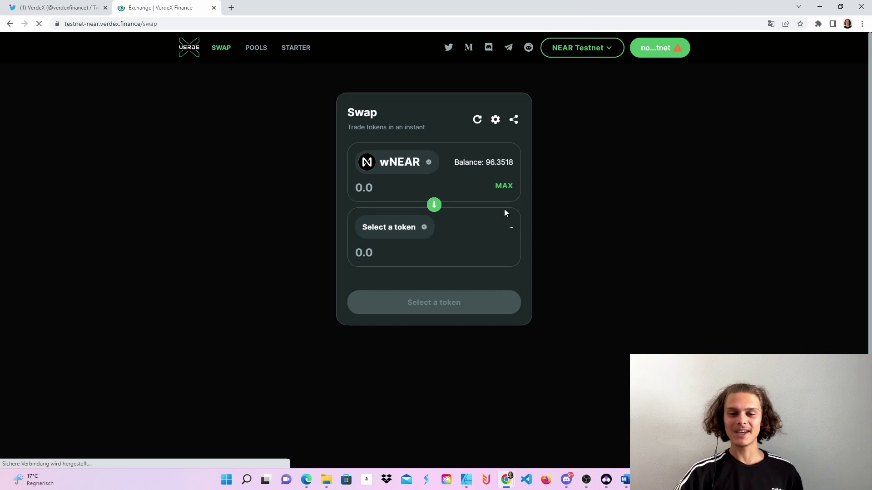
Check the AURORA balance and swap settings, then go to the Pools page
click(386, 236)
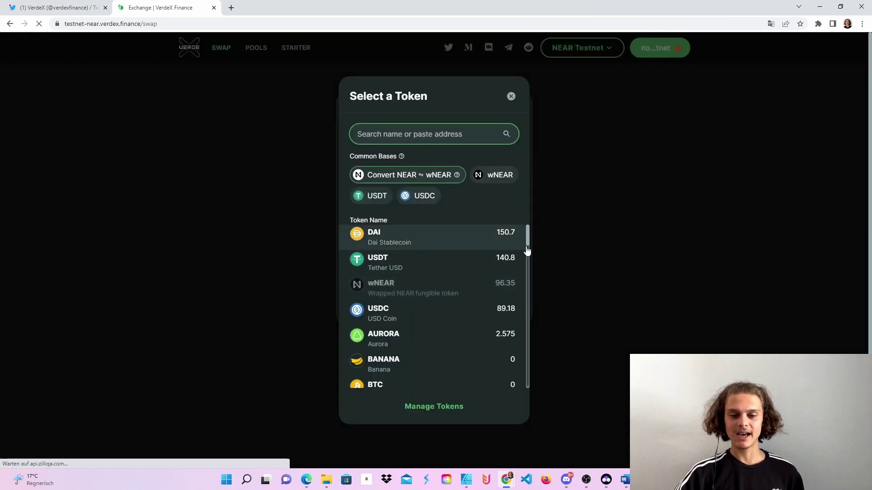
click(196, 119)
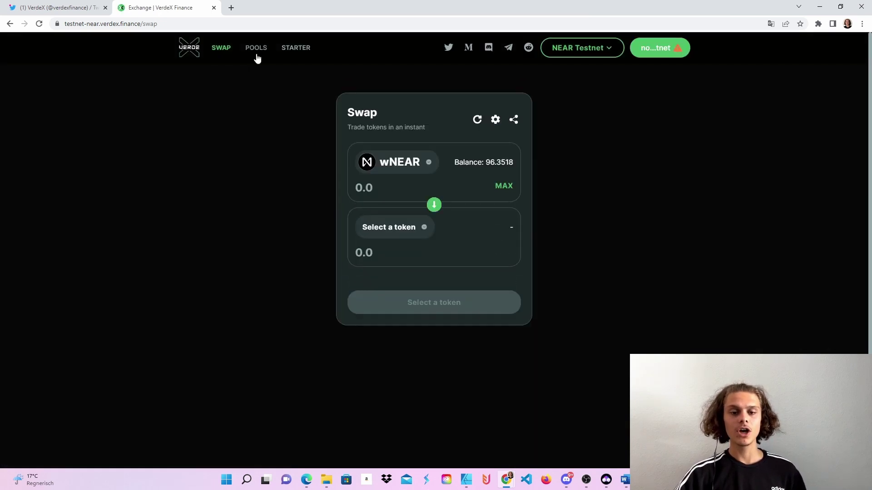
click(495, 119)
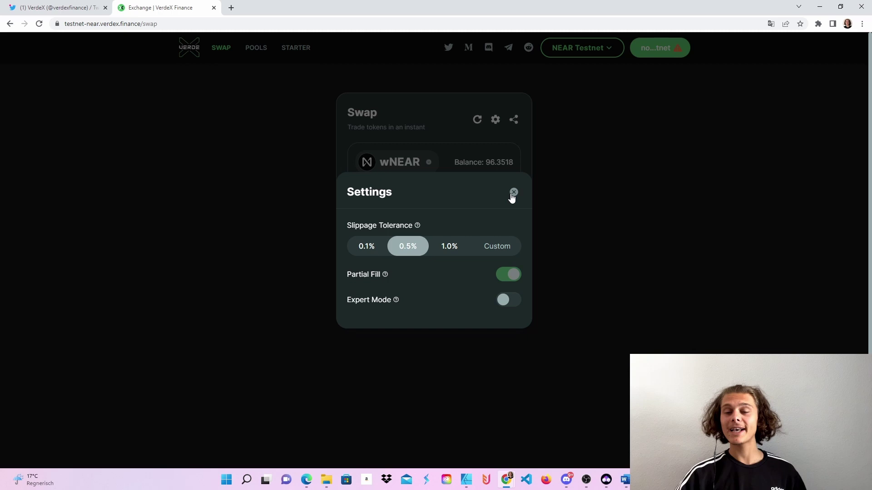
click(513, 193)
click(254, 47)
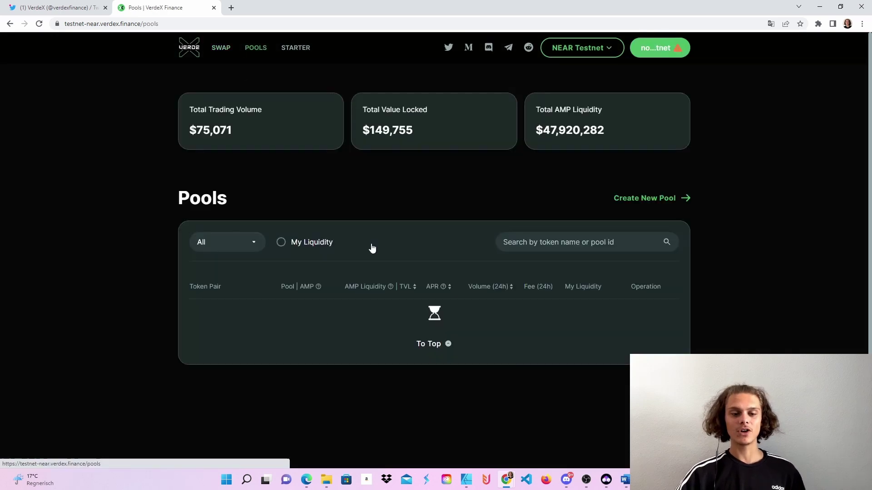
Enter 20 DAI for the DAI/AURORA pool and review the 0.721971 AURORA supply
scroll(369, 247, down, 7)
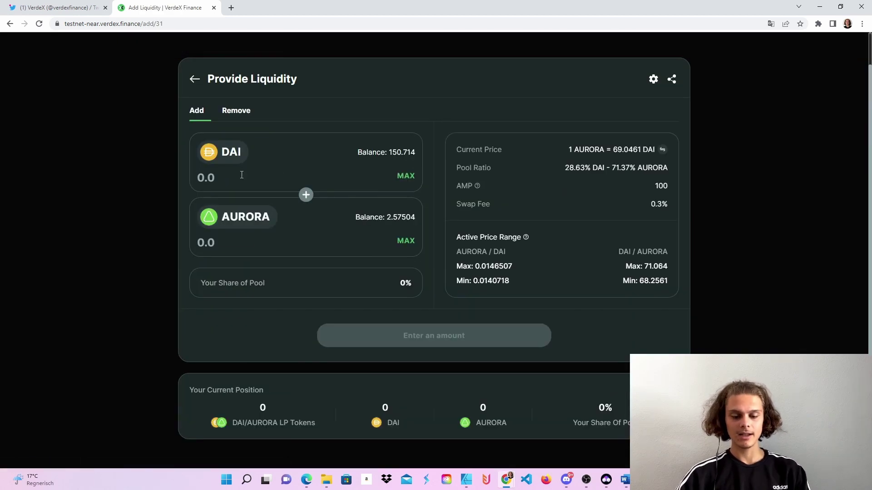
text(20)
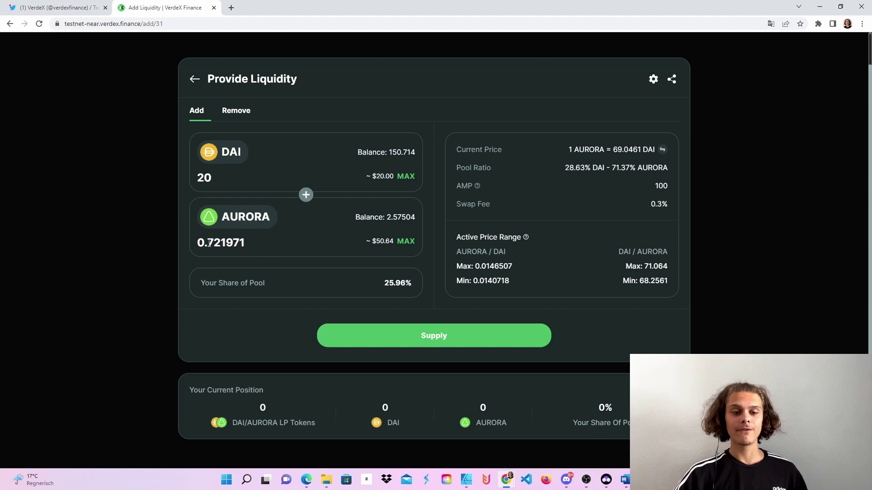
click(417, 343)
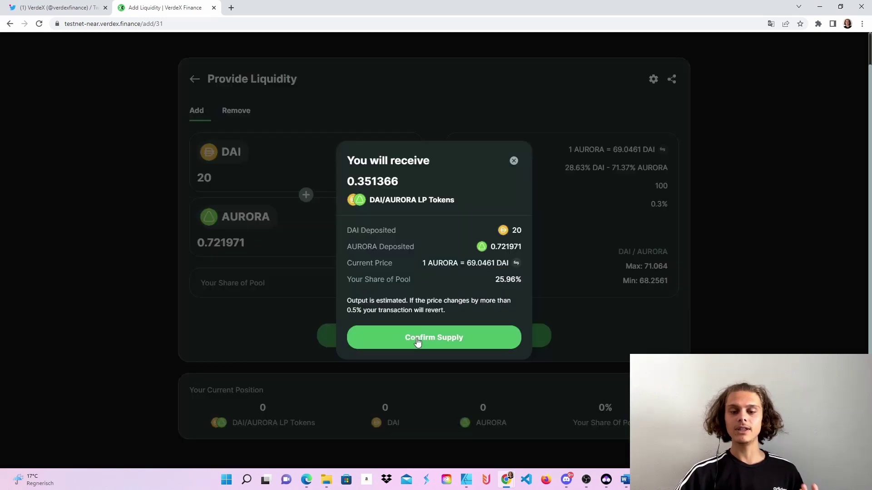
Confirm the DAI/AURORA supply and approve the 0.01 NEAR transaction in NEAR Wallet
click(418, 341)
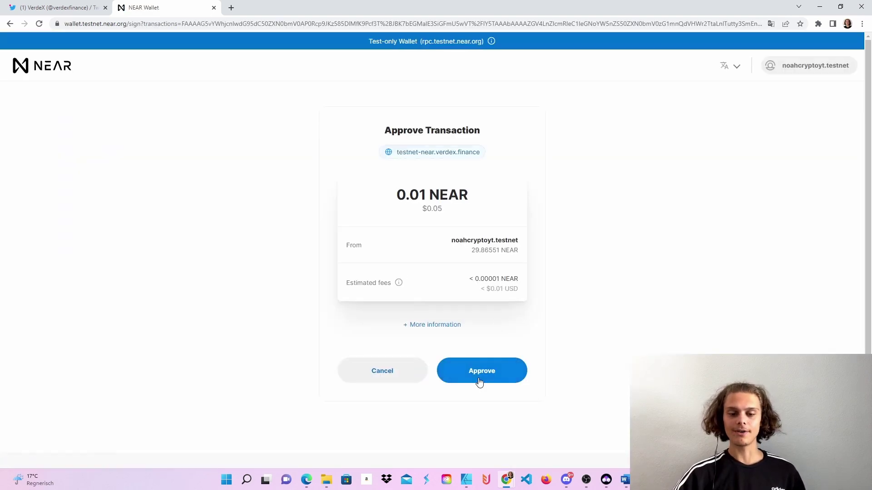
click(479, 377)
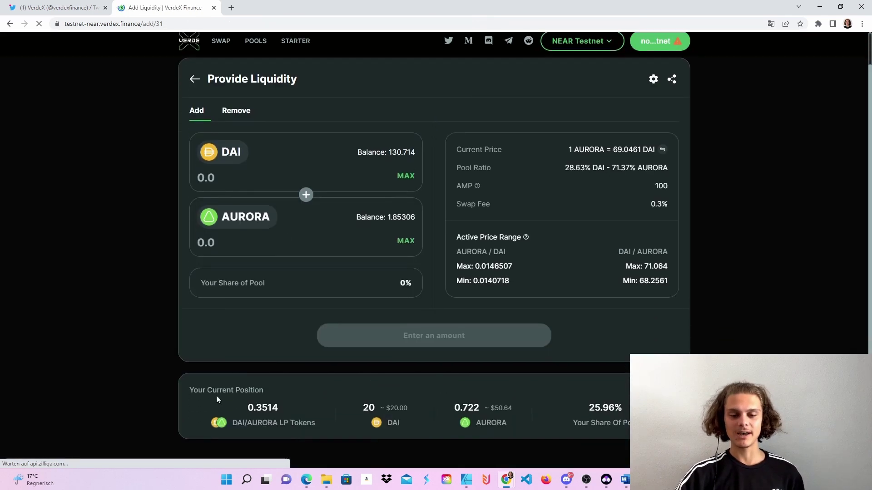
Filter the Pools list from All to Whitelisted pools only
click(254, 48)
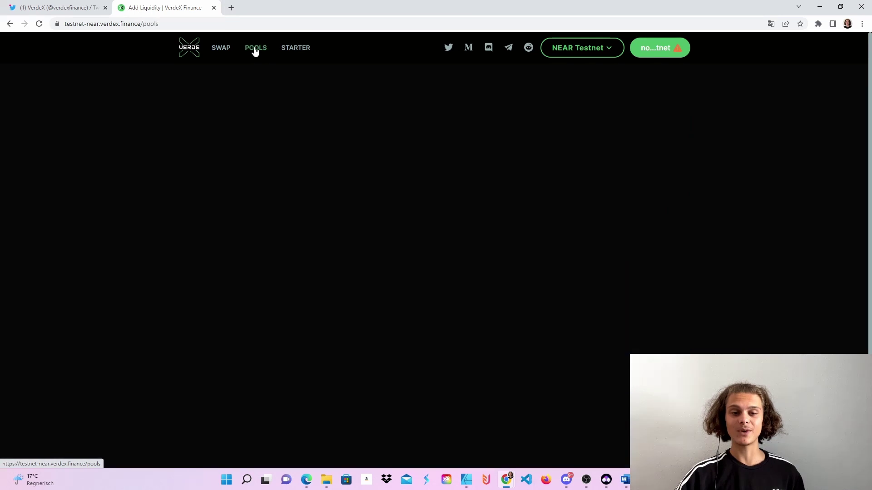
scroll(360, 348, down, 2)
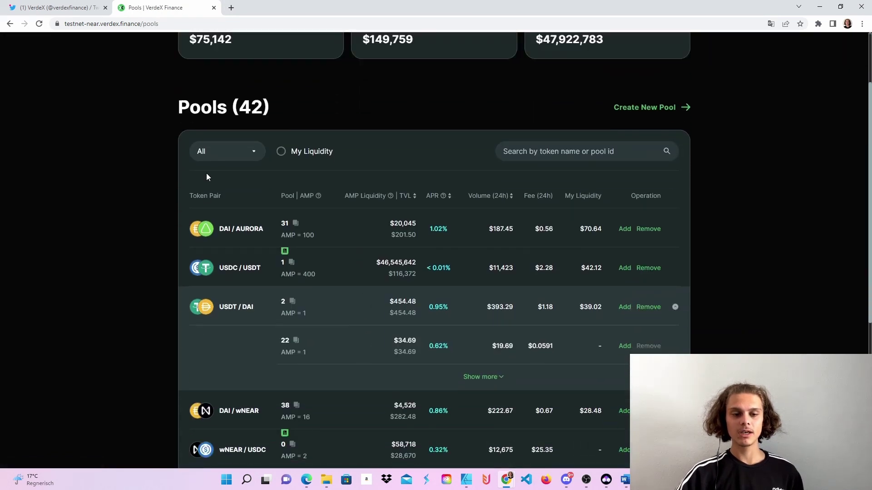
click(228, 156)
click(230, 170)
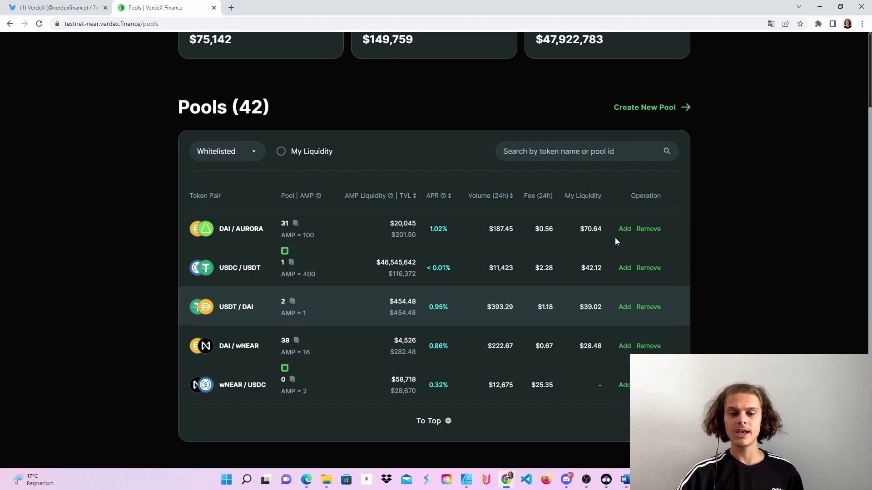
Set up removal of 62% of the DAI/AURORA position, returning 12.4 DAI and 0.447622 AURORA
click(652, 229)
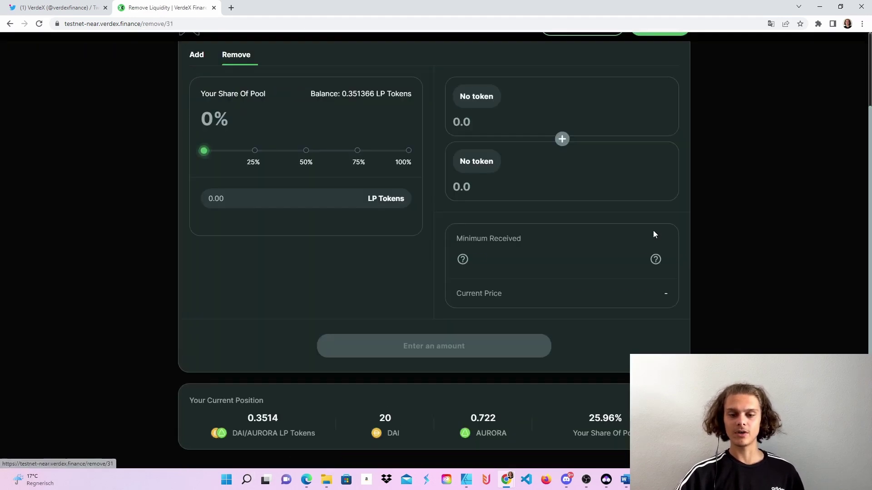
click(257, 152)
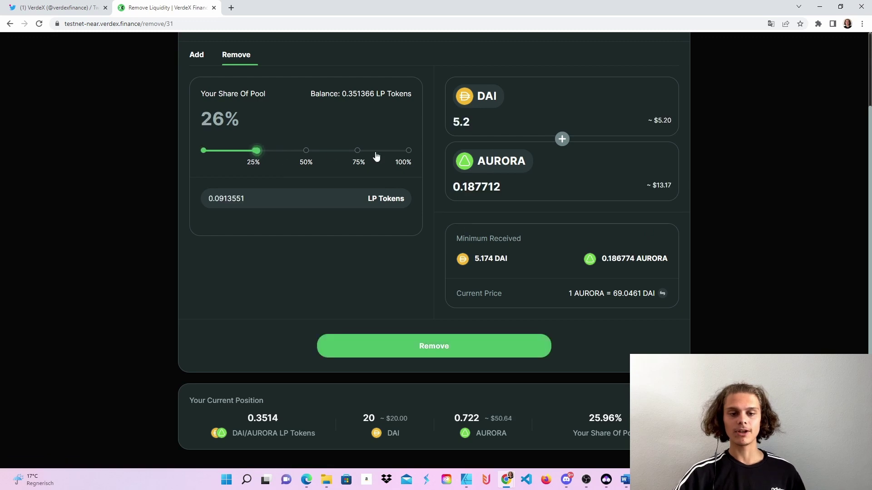
click(377, 153)
drag(377, 152, 332, 150)
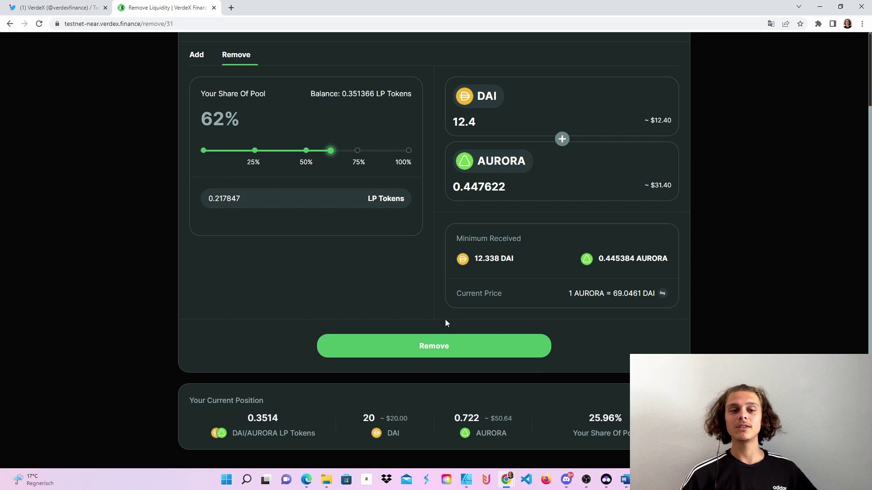
scroll(272, 264, up, 2)
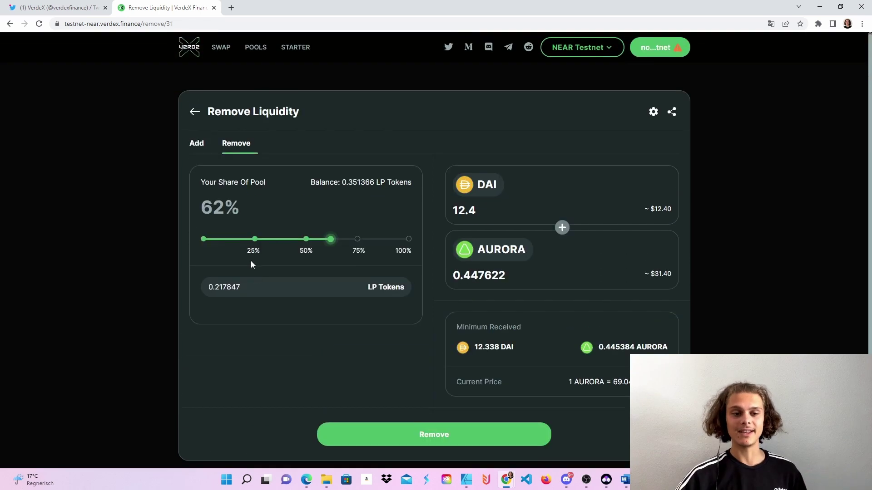
Start a new pool with USDC as the first token and AURORA as the second
click(194, 115)
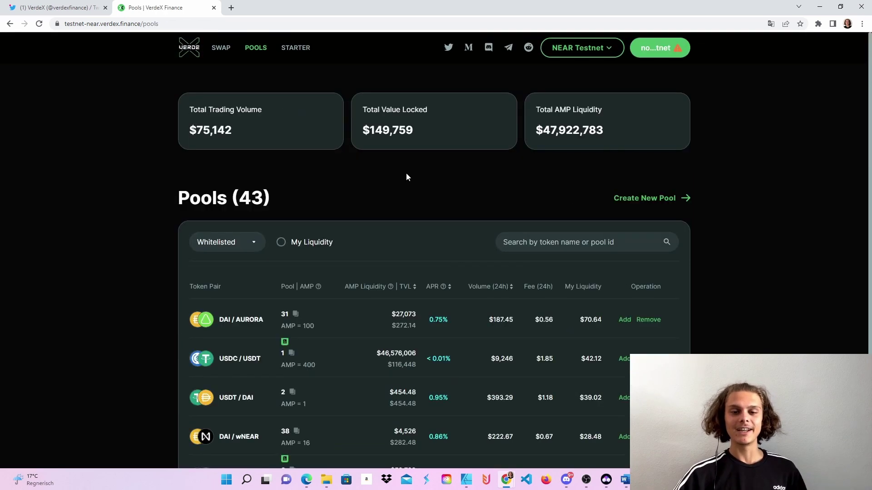
click(657, 200)
click(255, 197)
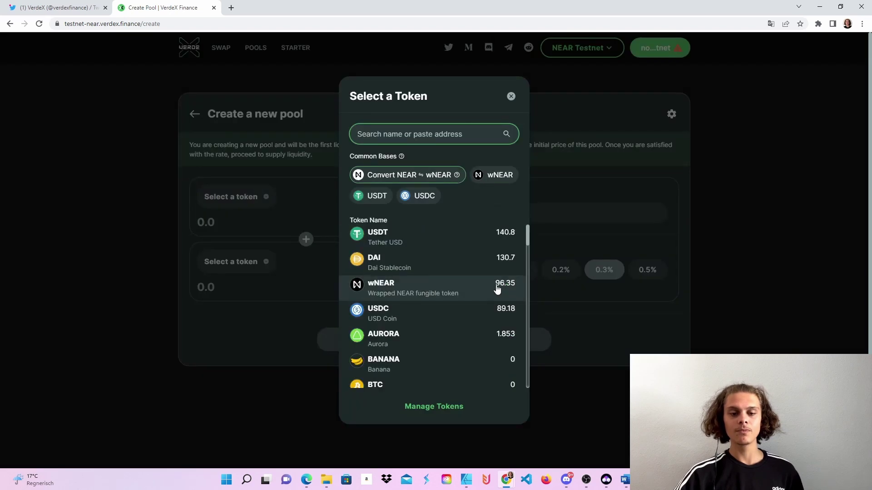
click(432, 319)
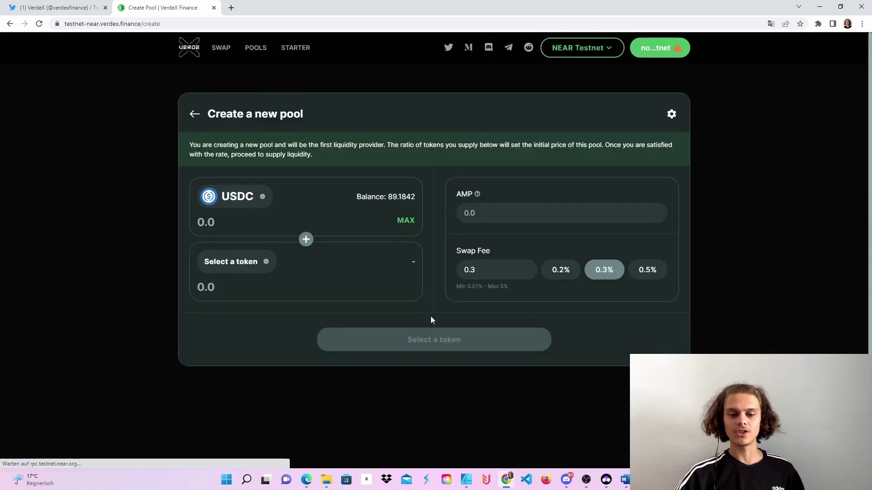
click(249, 262)
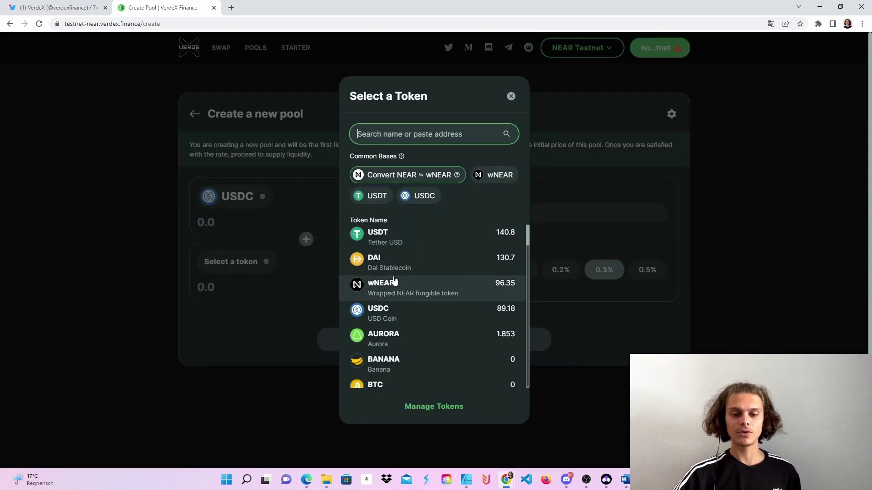
click(431, 339)
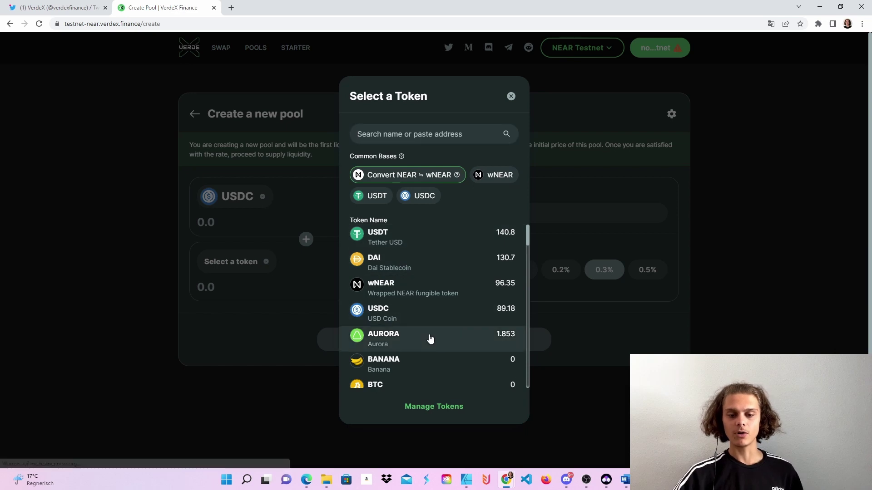
Enter 10 USDC and 2 AURORA, then type 4 in AMP and clear it
click(246, 246)
text(1)
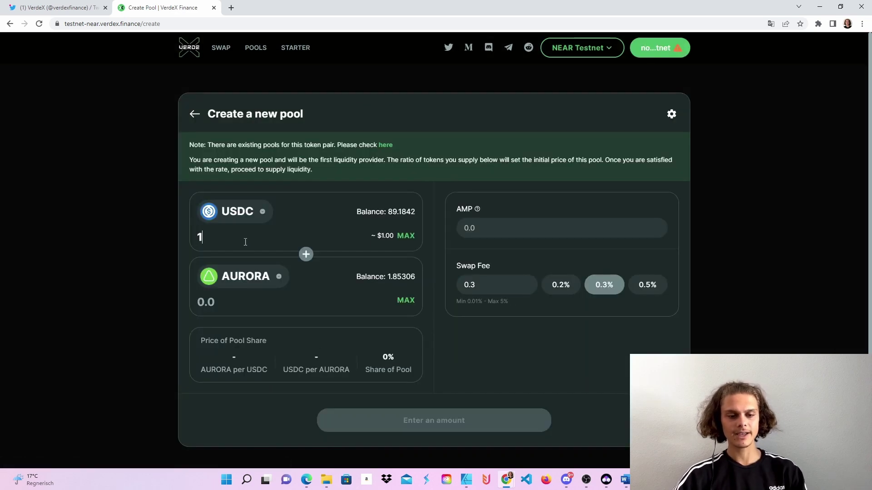
text(02)
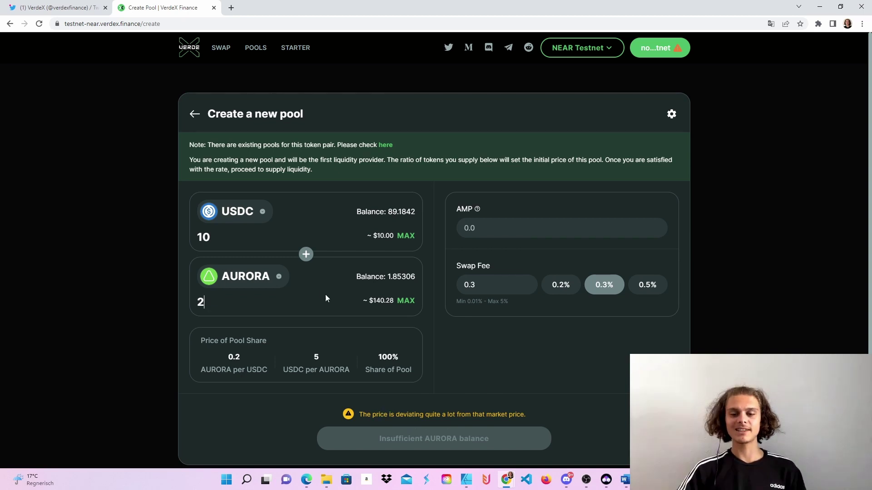
click(517, 222)
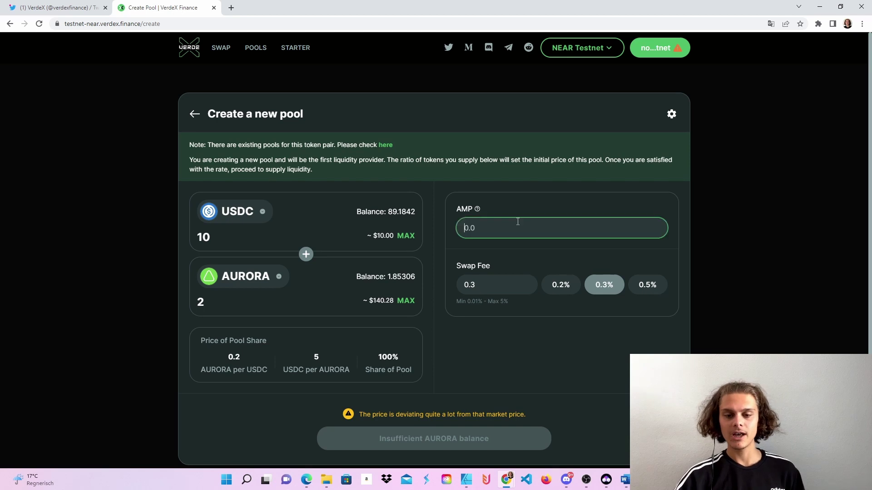
text(4)
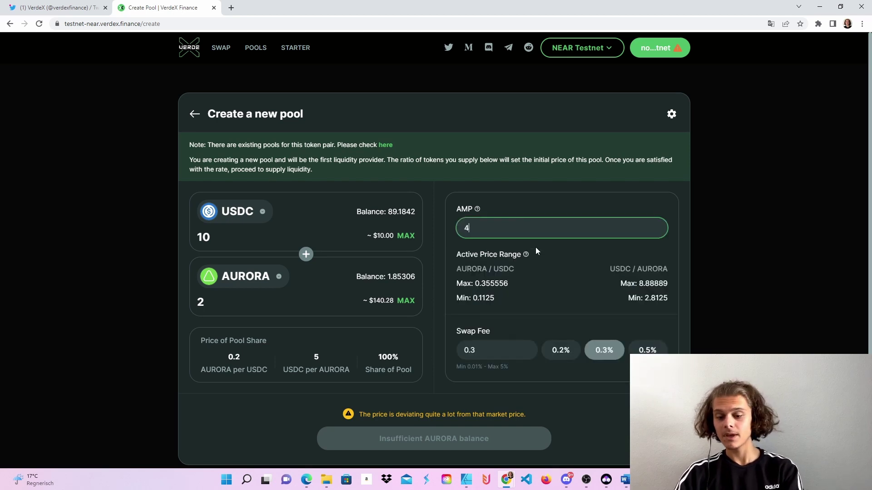
key(BackSpace)
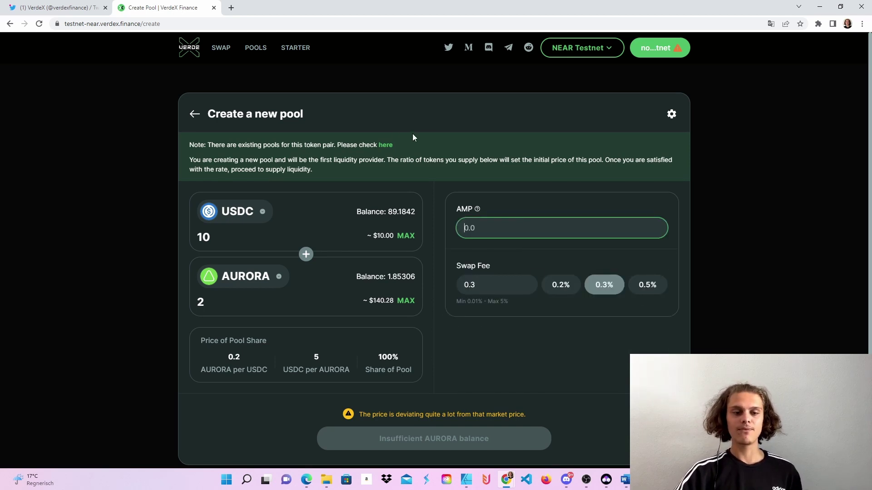
click(386, 145)
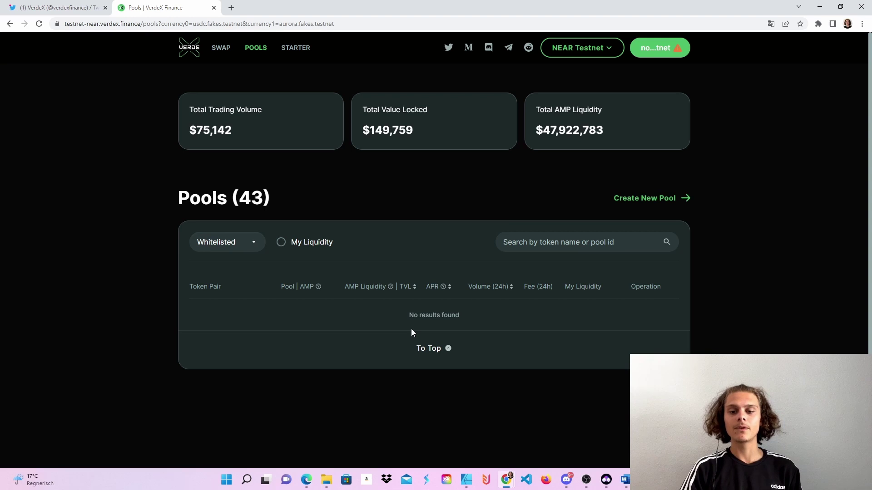
click(625, 198)
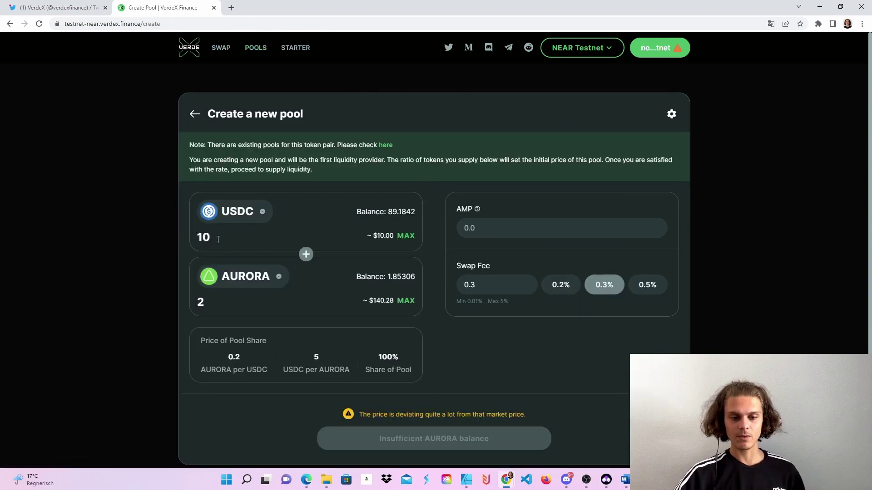
Change the supply amounts to 0.5 AURORA and 35 USDC
double_click(218, 303)
text(0.)
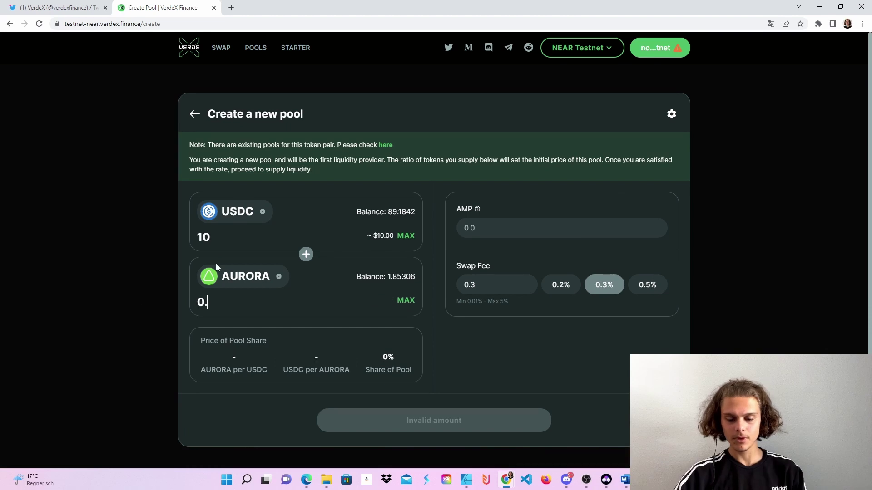
text(5)
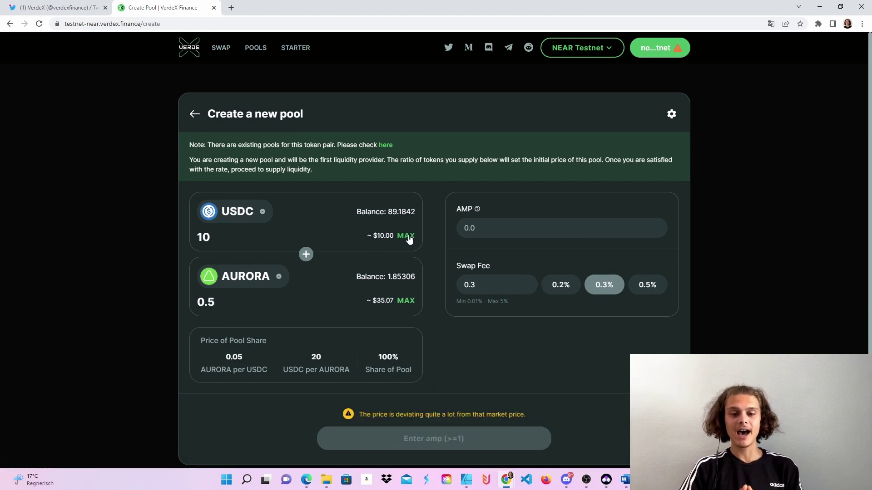
double_click(237, 237)
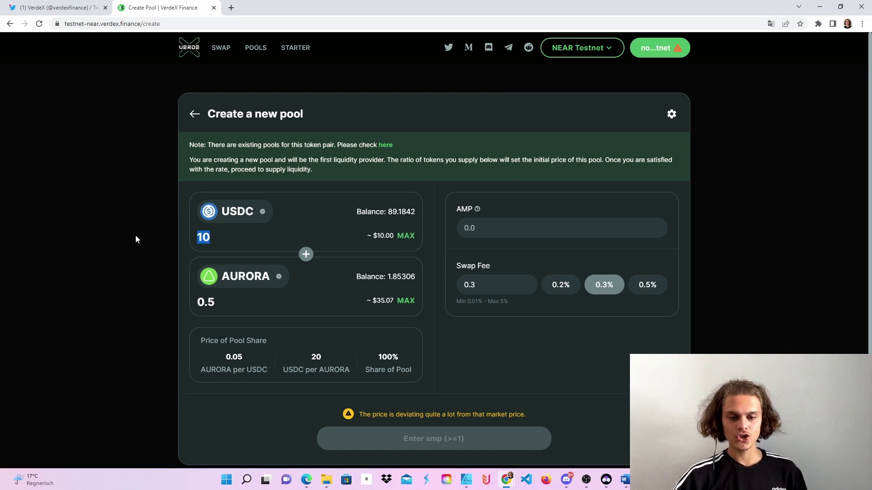
text(35)
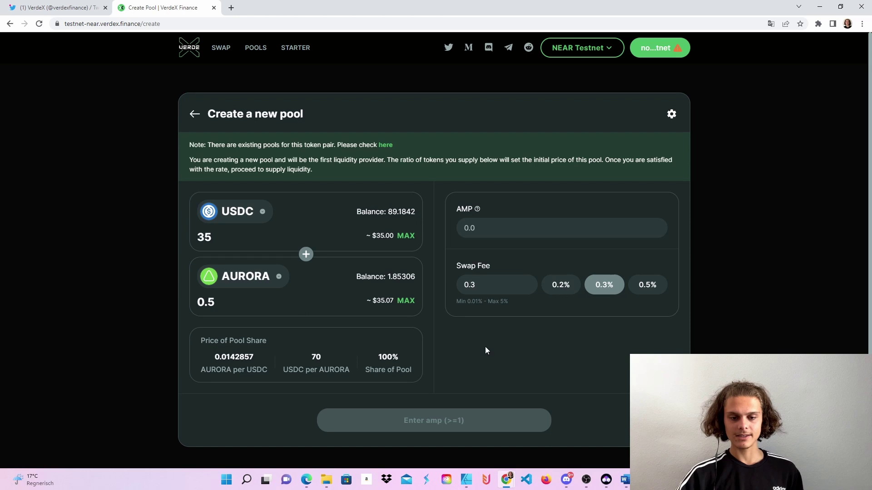
Set AMP to 1 and a 0.2% swap fee, then create the pool
click(519, 231)
text(1)
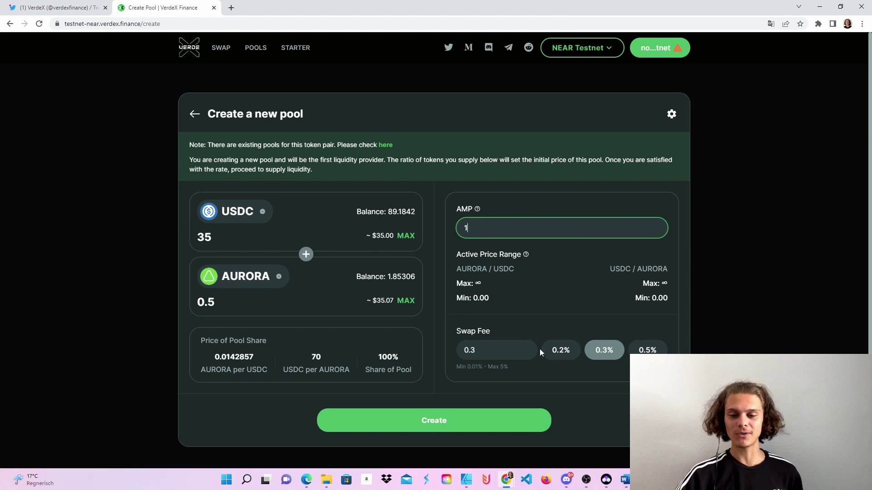
click(556, 350)
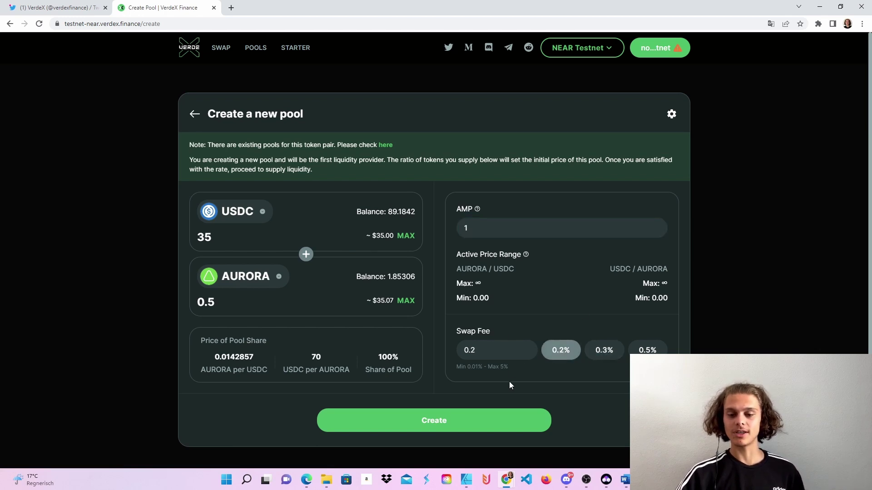
click(443, 418)
Approve the 0.05 NEAR transaction for the new USDC/AURORA pool in NEAR Wallet
click(440, 354)
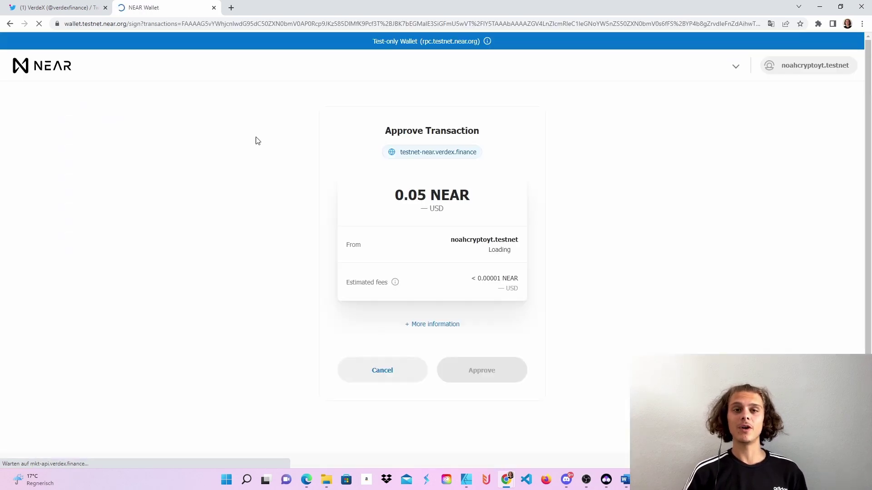
click(495, 370)
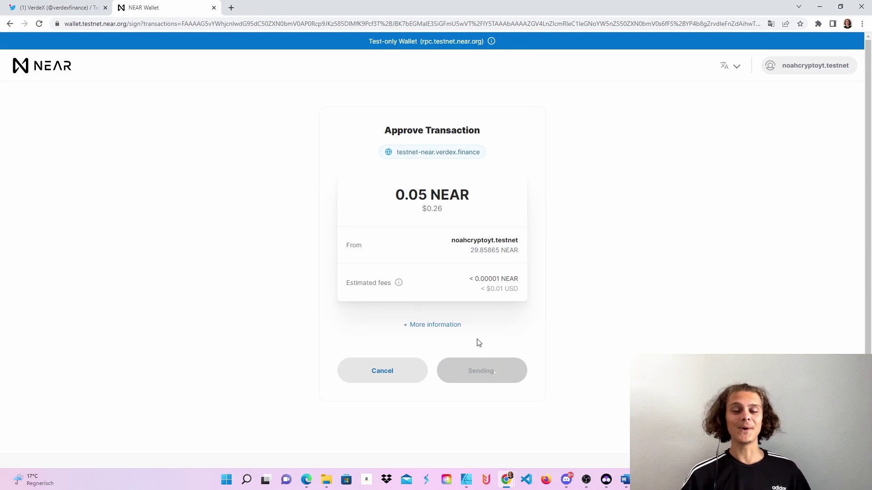
Return to the VerdeX Twitter page and scroll up to the 100 NEAR testnet airdrop tweet
click(54, 7)
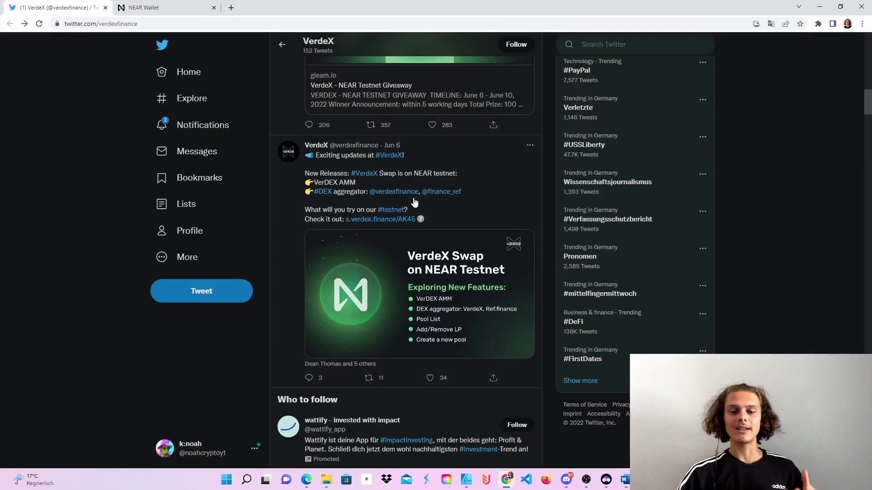
scroll(414, 202, up, 7)
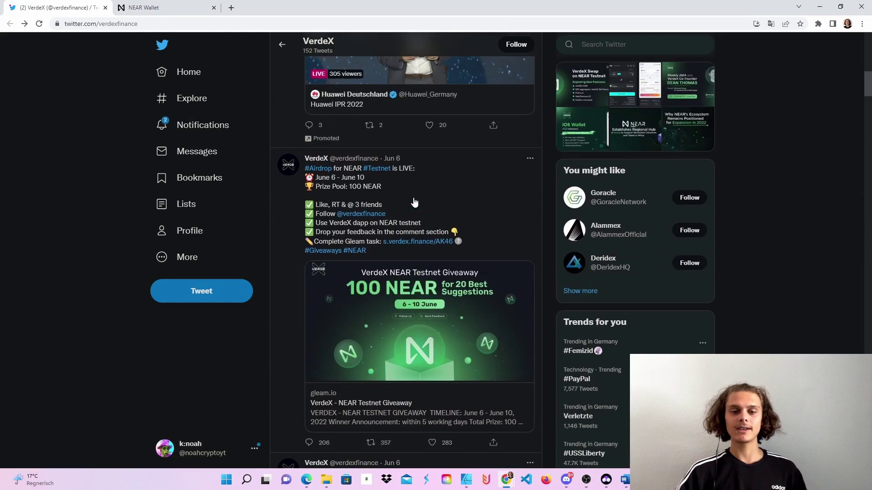